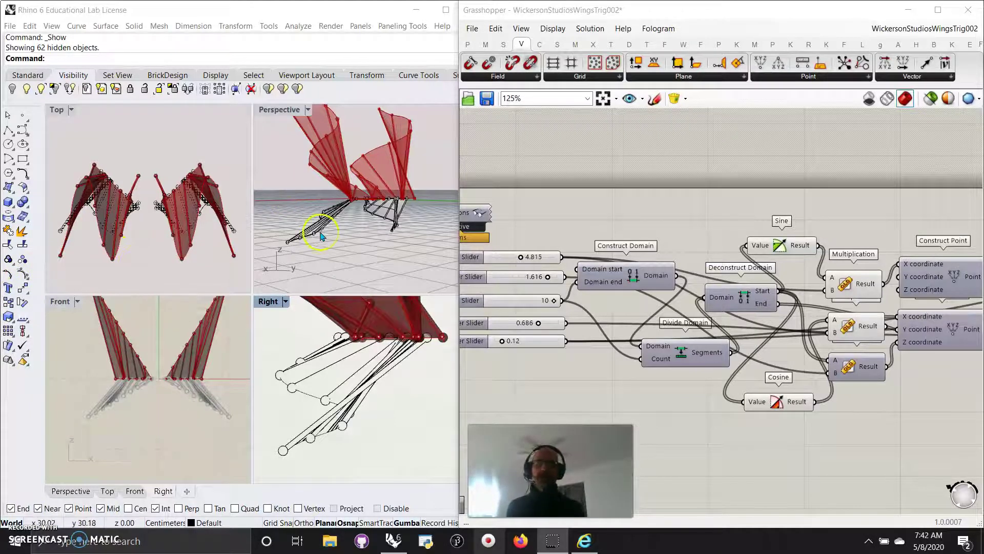
- Orbit the Perspective view to see the two red folded wing surfaces from another angle
right_click_drag(357, 244, 370, 220)
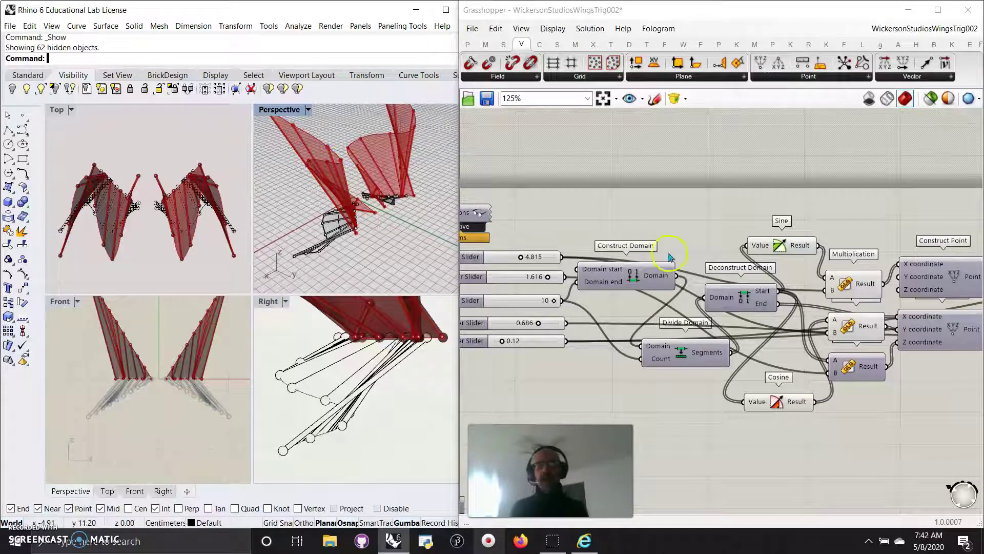
- Select the Sphere, Pipe, Loft, Merge and Mirror nodes on the Grasshopper canvas
right_click_drag(879, 220, 589, 216)
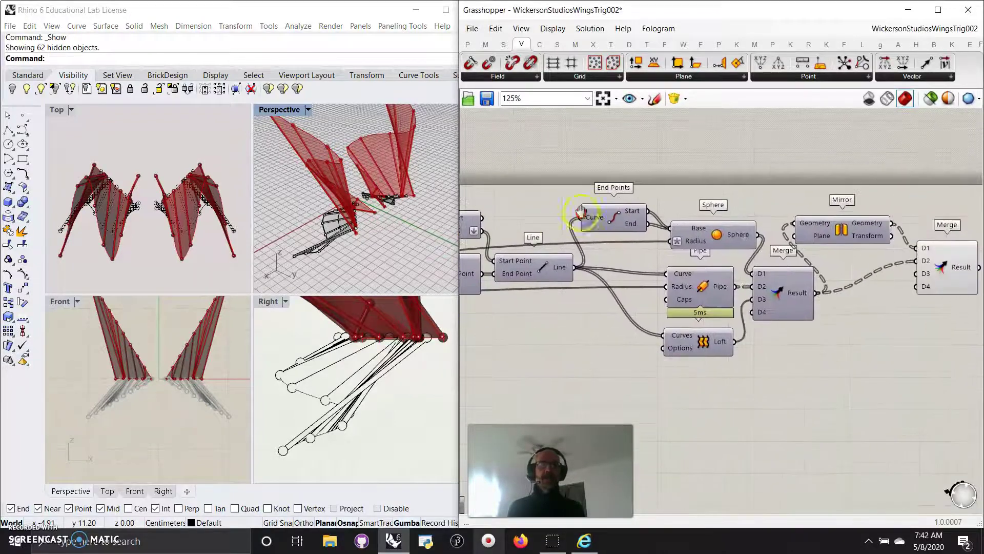
left_click(956, 270)
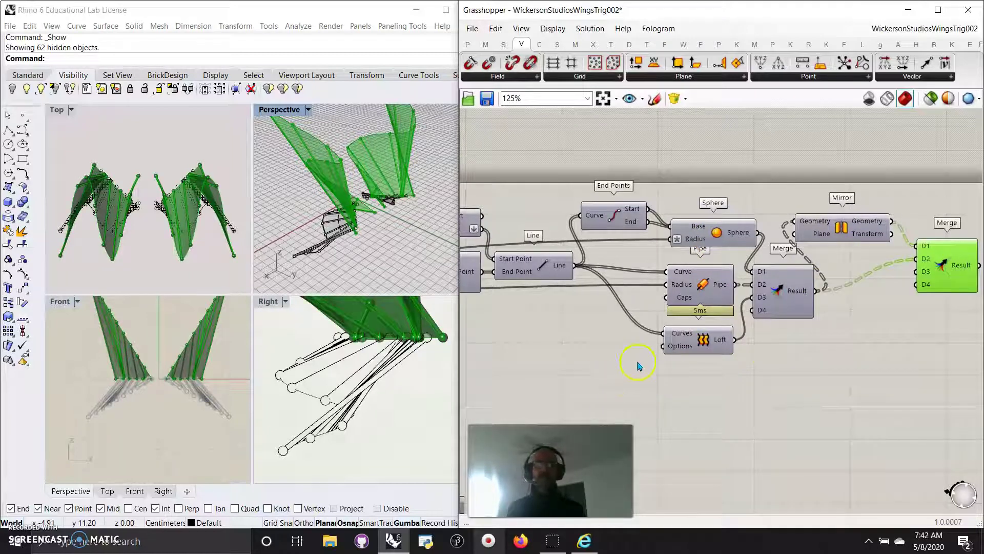
left_click_drag(939, 396, 700, 189)
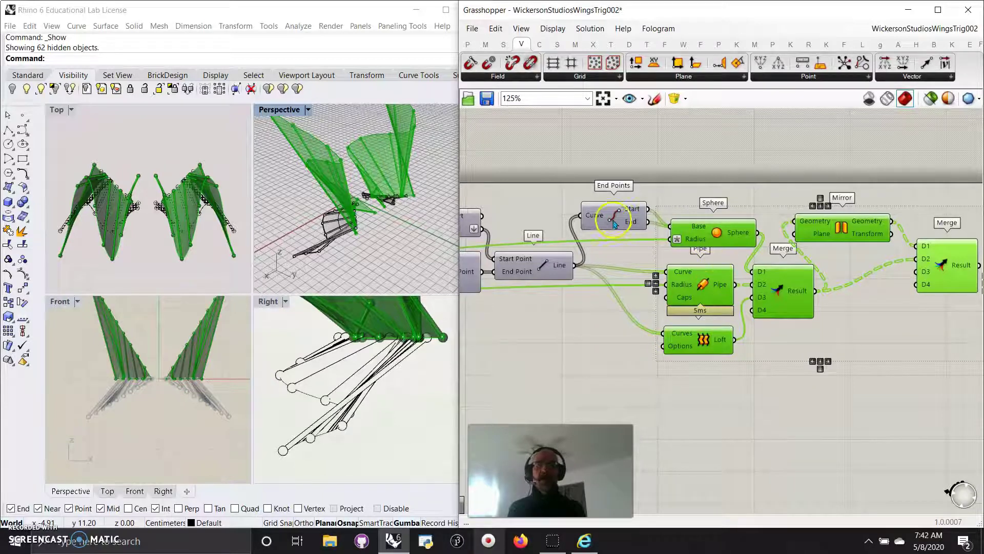
- Select the End Points node, then window-select the baked wing surfaces in Perspective
left_click_drag(614, 224, 598, 221)
left_click(931, 100)
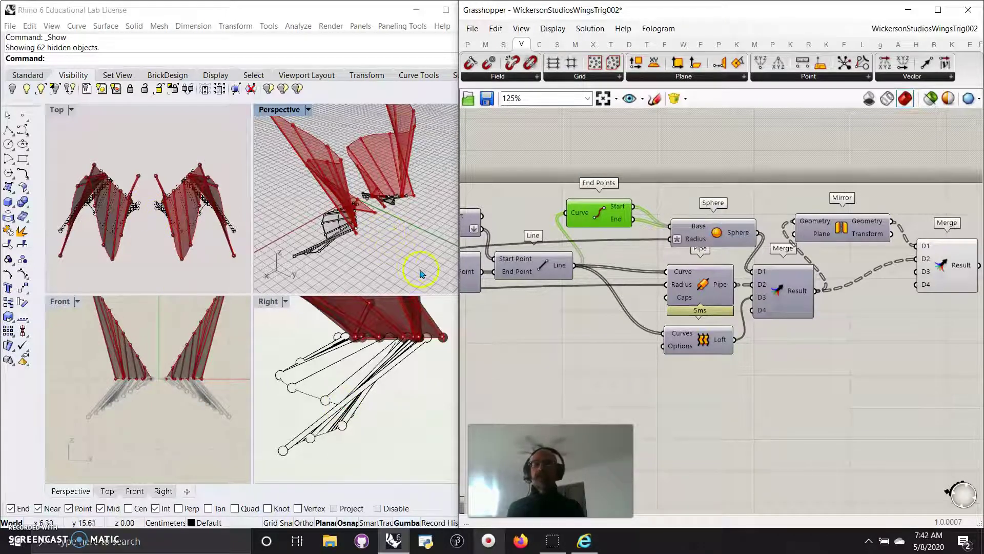
left_click_drag(421, 274, 340, 211)
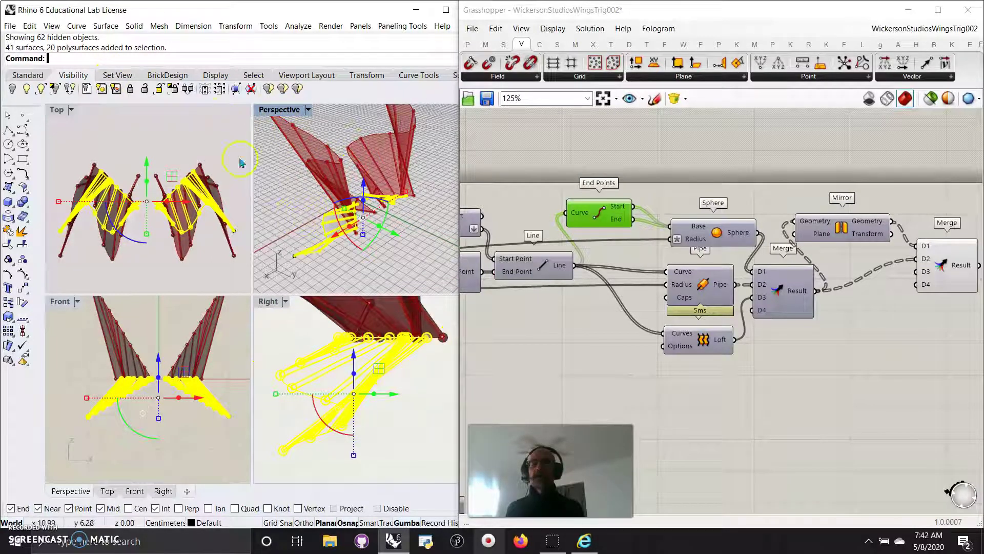
- Hide the selected baked surfaces and turn on Preview Selected Only
left_click(13, 88)
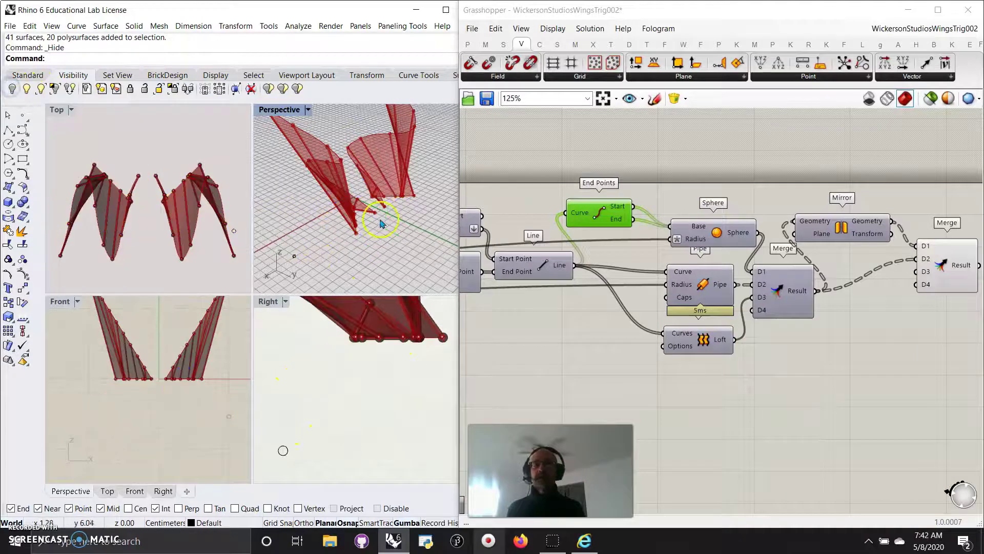
right_click_drag(381, 223, 366, 265)
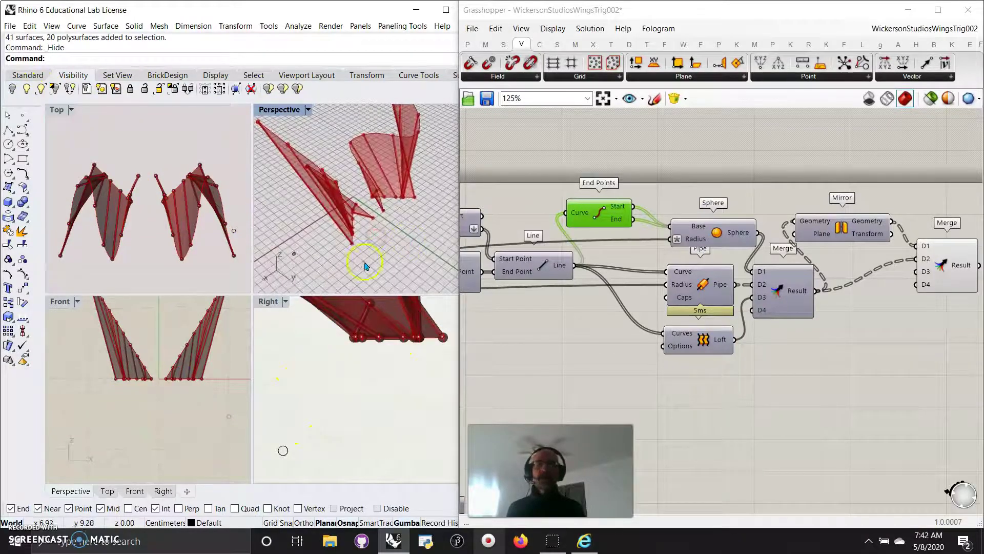
left_click(958, 269)
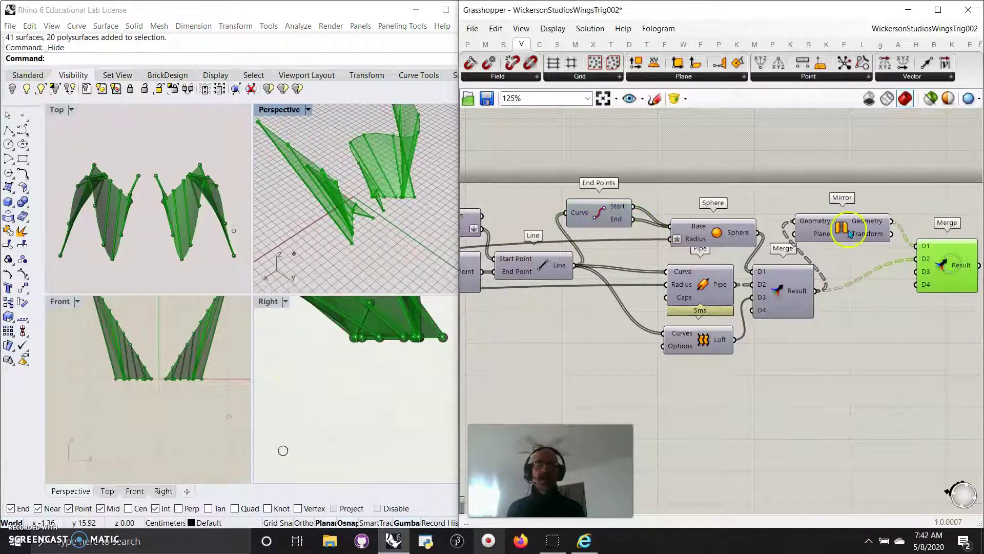
left_click_drag(842, 227, 839, 227)
left_click(710, 236)
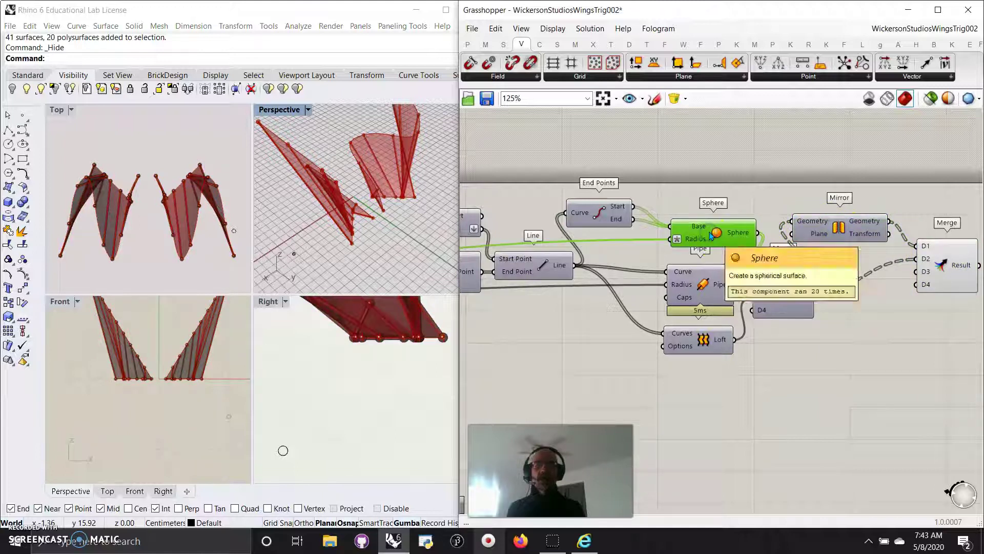
left_click(930, 98)
- Preview only the unmirrored wing from the first Merge, orbiting the Perspective and Right views
left_click(933, 255)
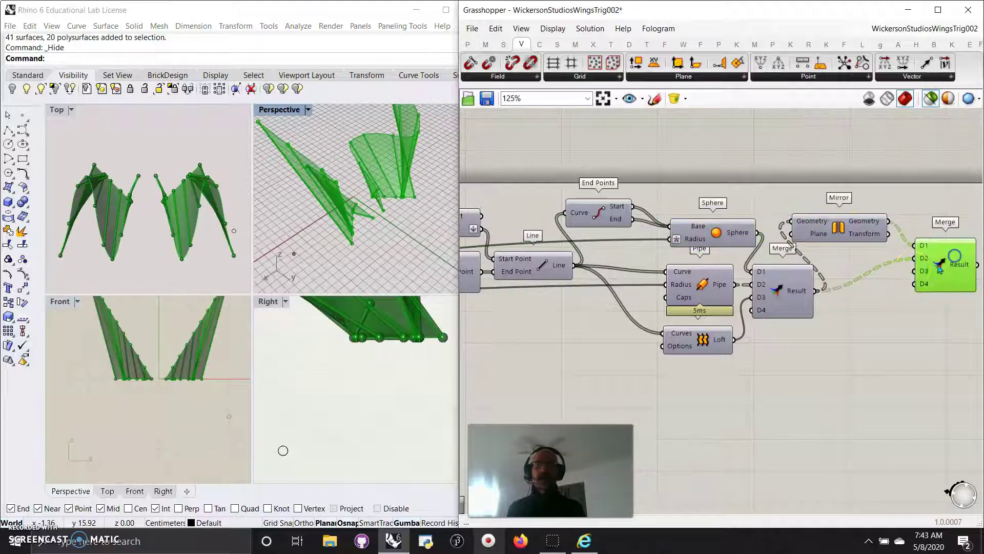
left_click(841, 228)
left_click(769, 293)
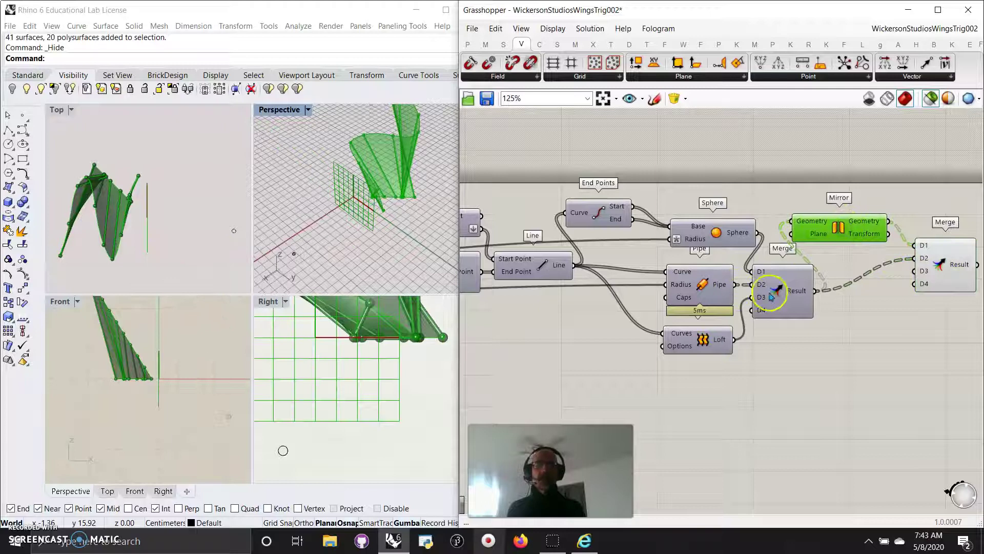
right_click_drag(414, 258, 377, 237)
right_click_drag(376, 336, 380, 431)
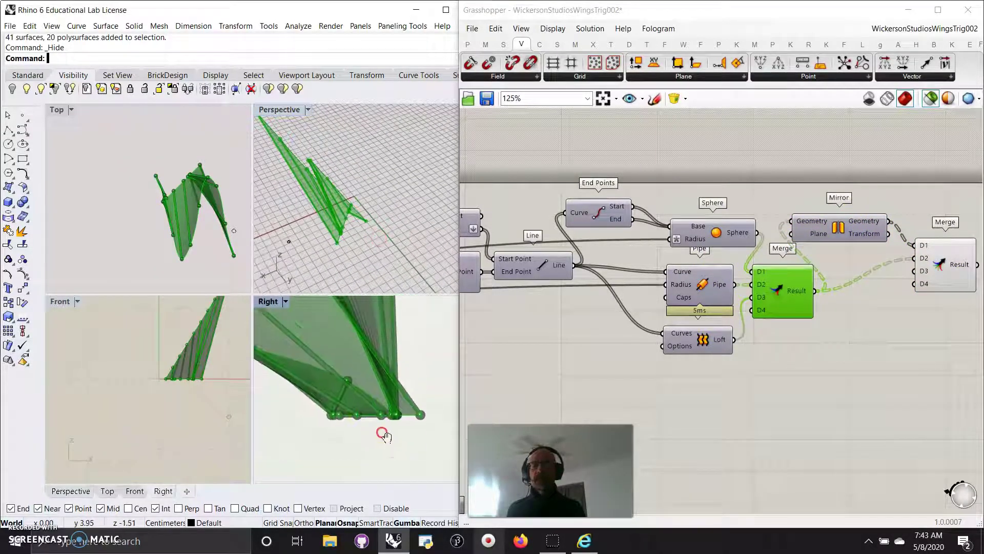
right_click_drag(404, 308, 417, 323)
mouse_move(393, 450)
right_mouse_down()
mouse_move(376, 432)
mouse_move(390, 447)
right_mouse_up()
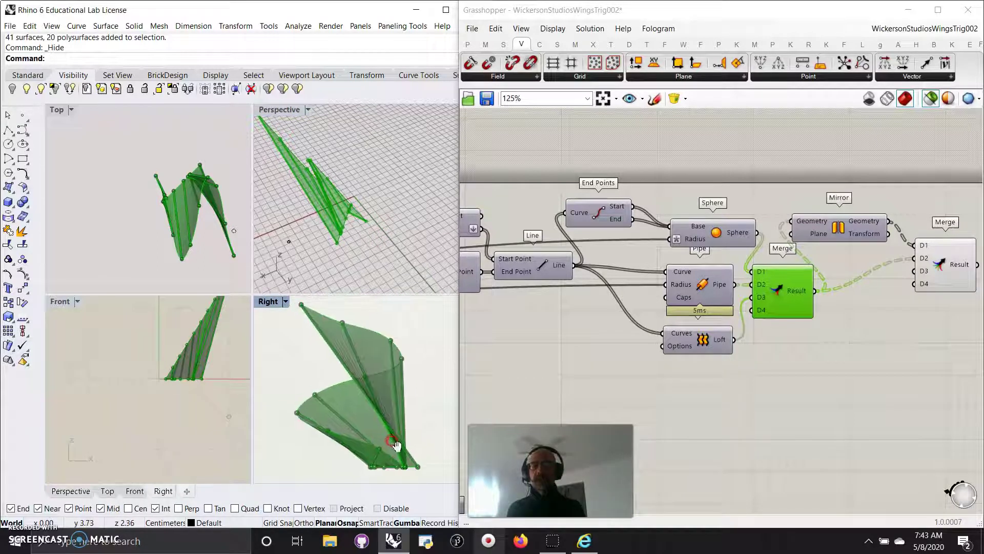
- Re-orient the wing in a maximized Right view, then preview the final Merge's mirrored pair
double_click(265, 302)
right_click_drag(289, 353, 144, 171)
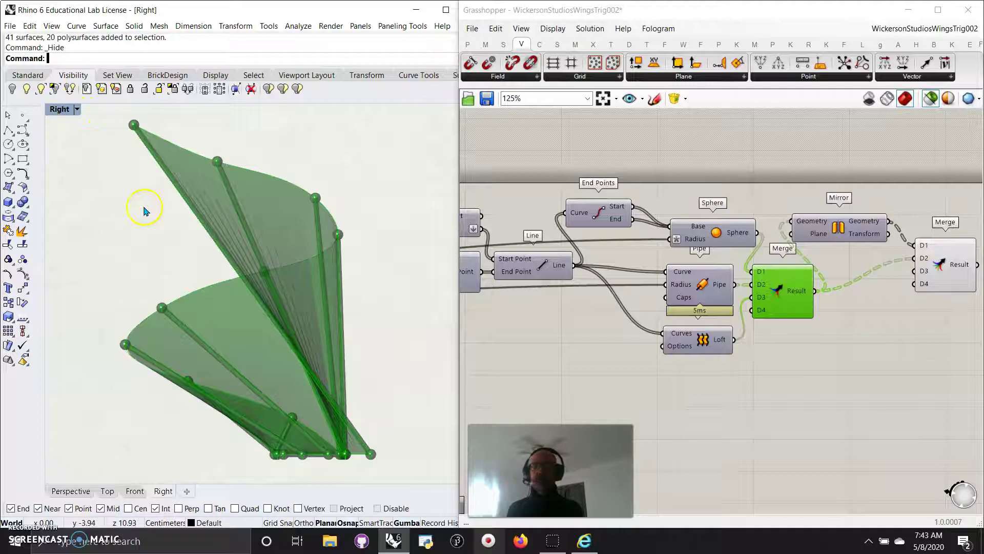
double_click(59, 113)
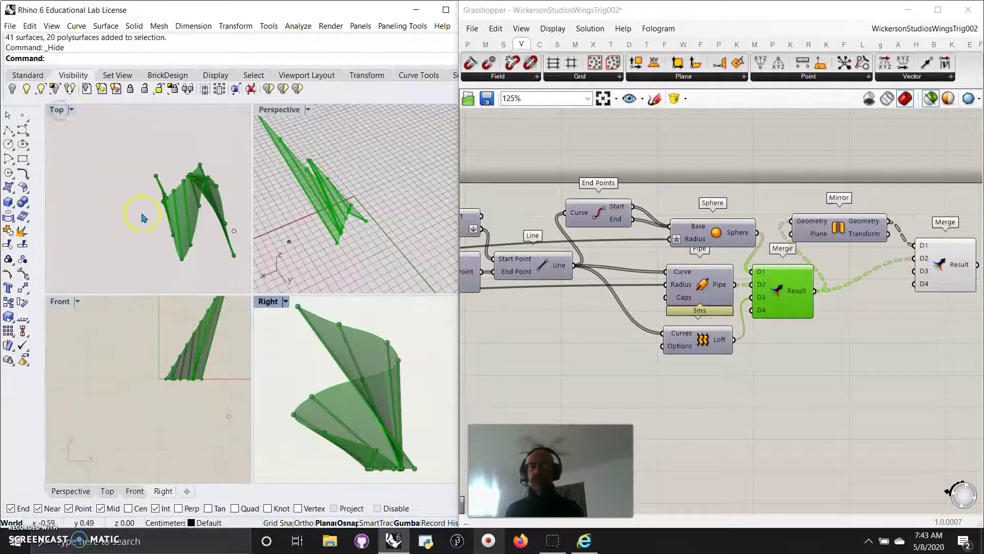
left_click(833, 226)
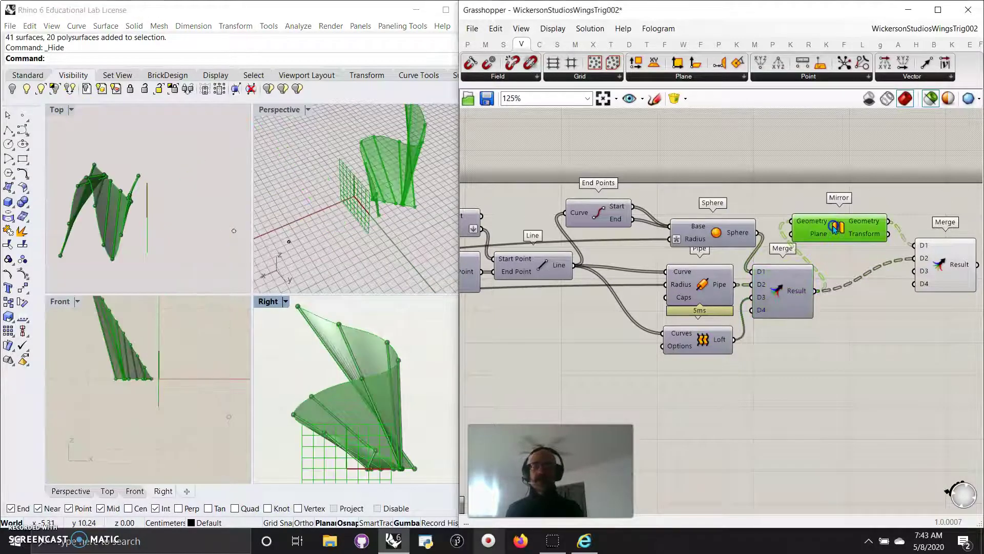
left_click(942, 273)
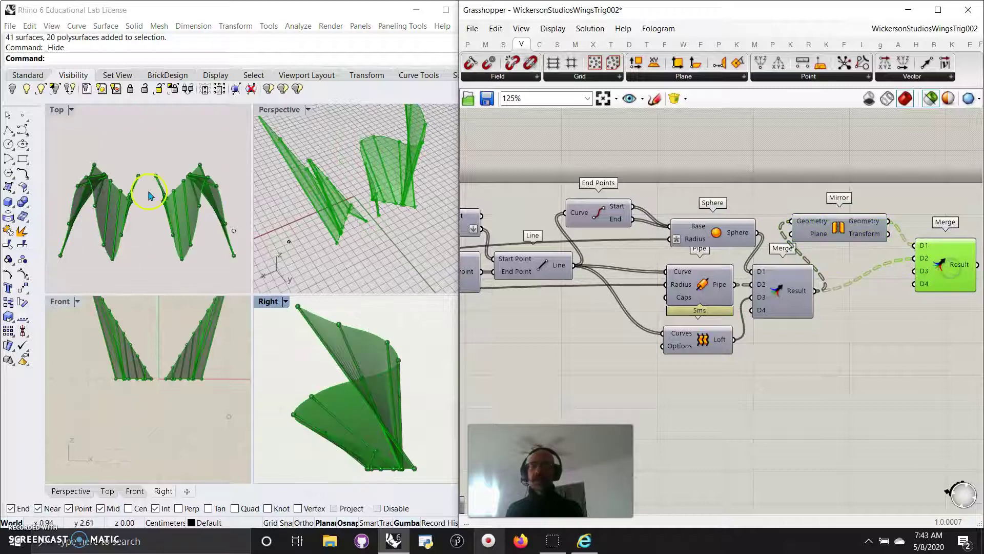
- Maximize the Top view and preview the spheres, pipes, loft, end points and lines individually
double_click(57, 109)
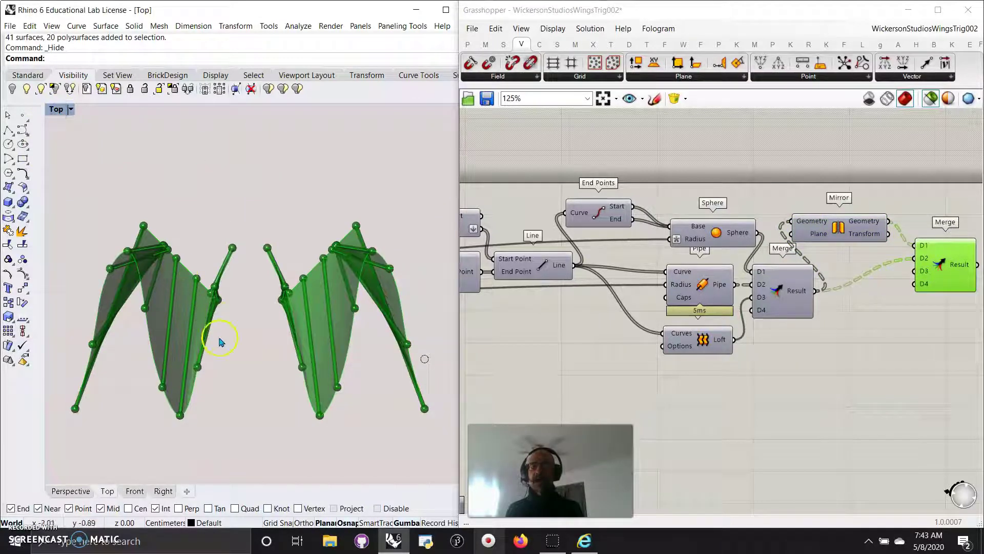
left_click(714, 230)
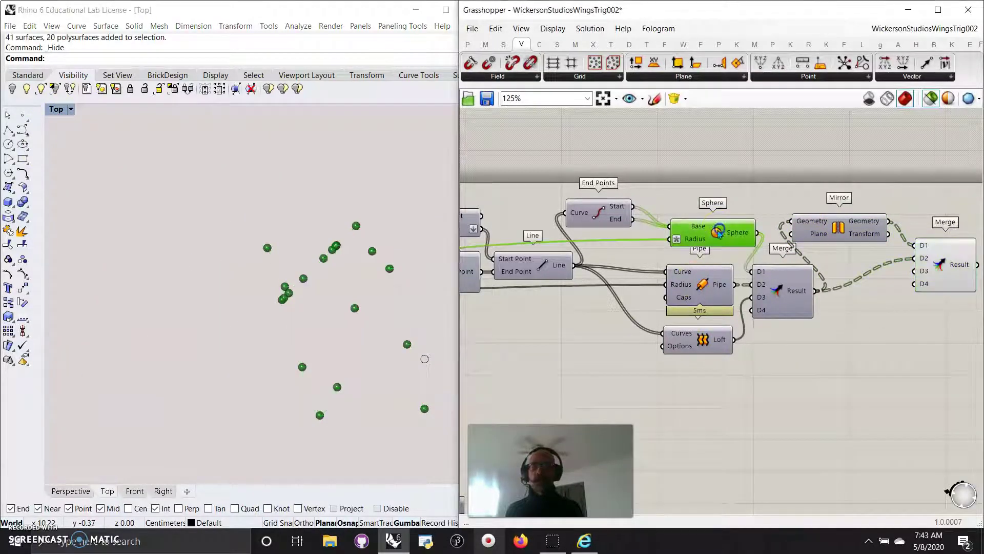
left_click(698, 290)
left_click(703, 339)
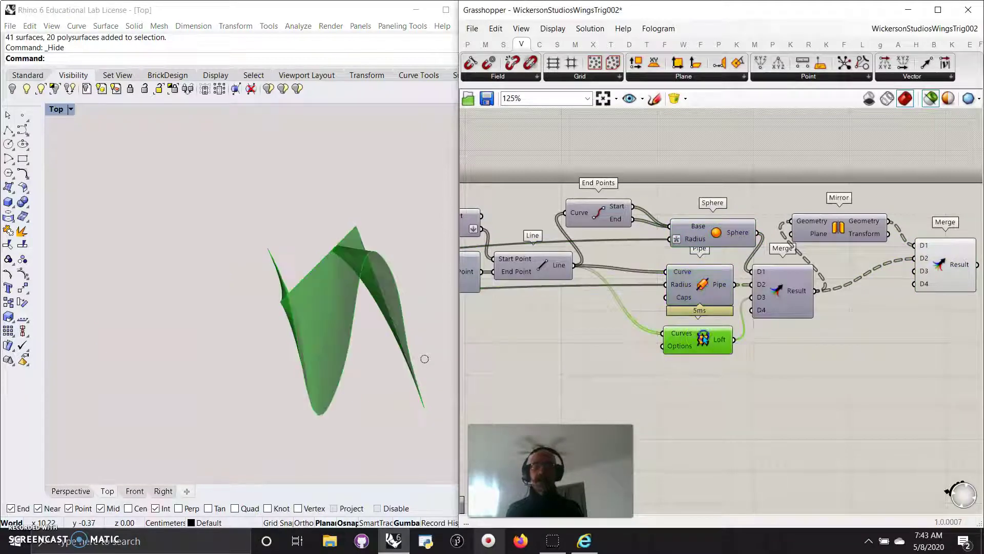
left_click(596, 218)
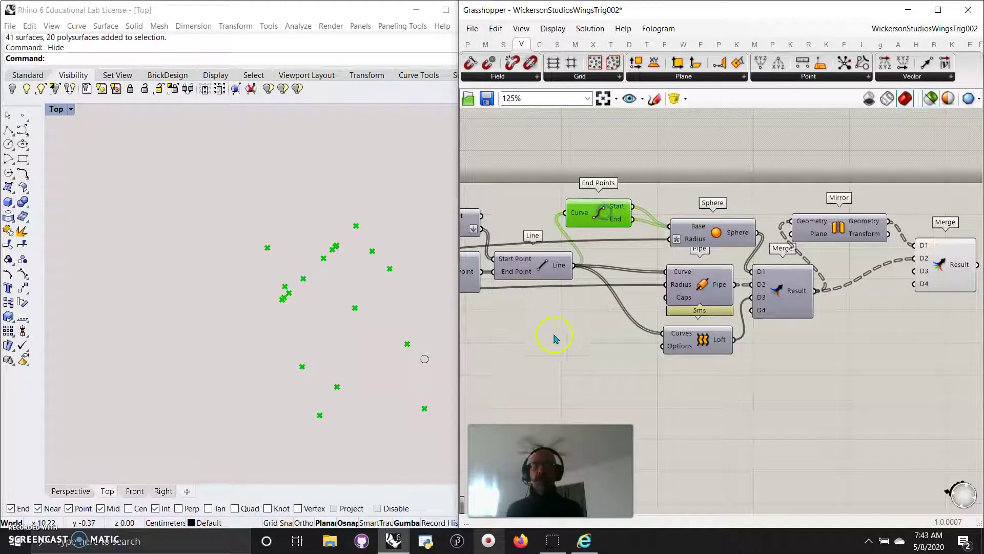
right_click_drag(547, 334, 670, 318)
left_click(658, 255)
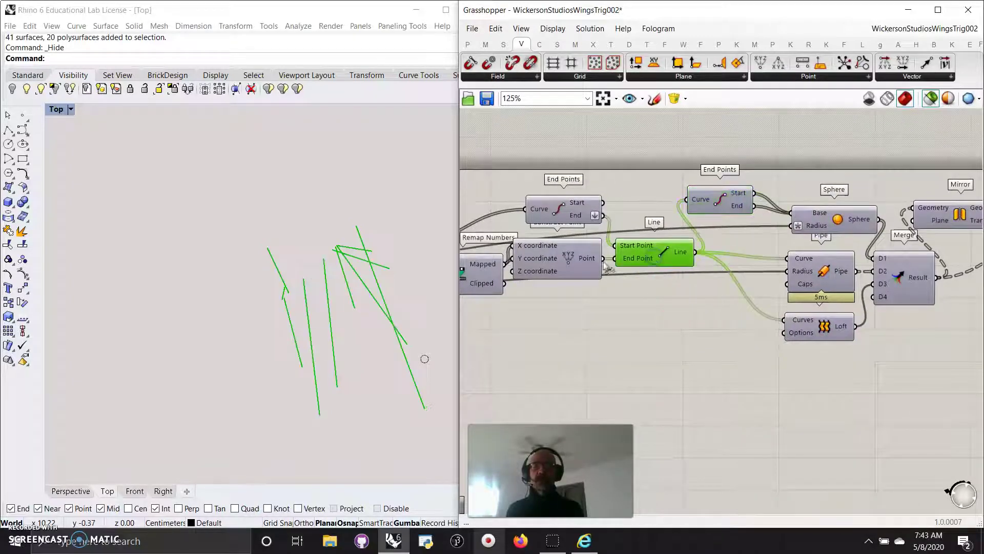
left_click(559, 211)
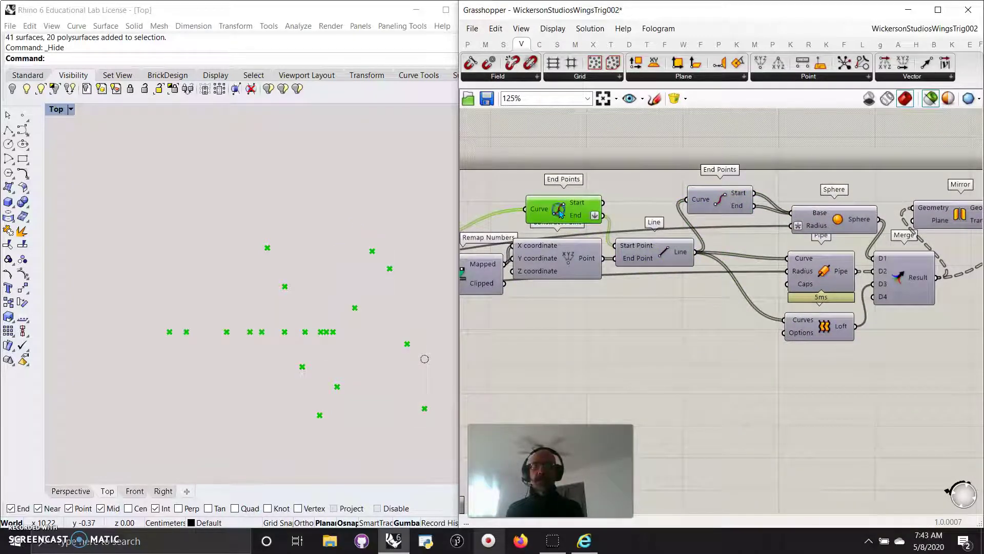
- Preview Construct Point, Remap Numbers, Line and Construct Domain outputs, then select both Construct Point nodes
left_click(556, 270)
right_click_drag(579, 359, 747, 393)
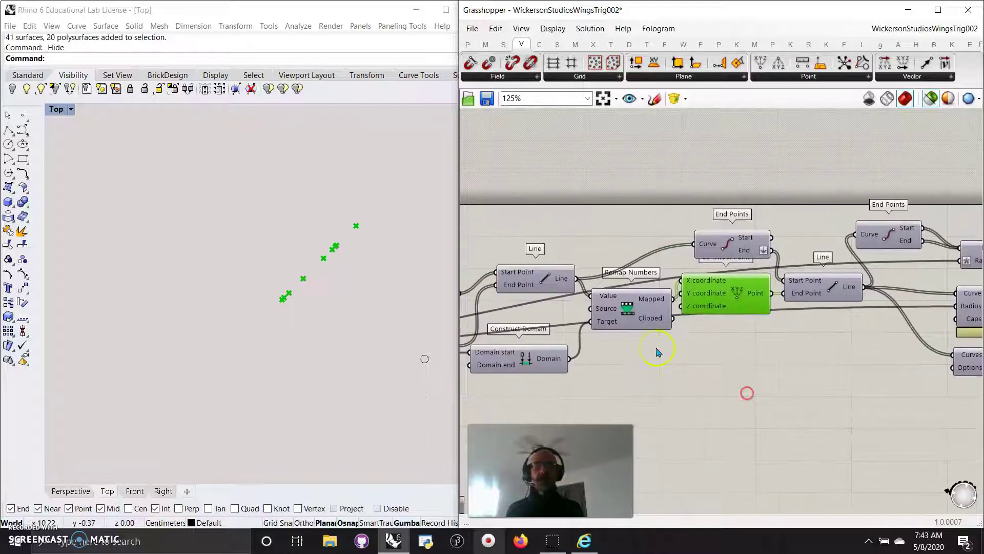
left_click(633, 322)
left_click(541, 287)
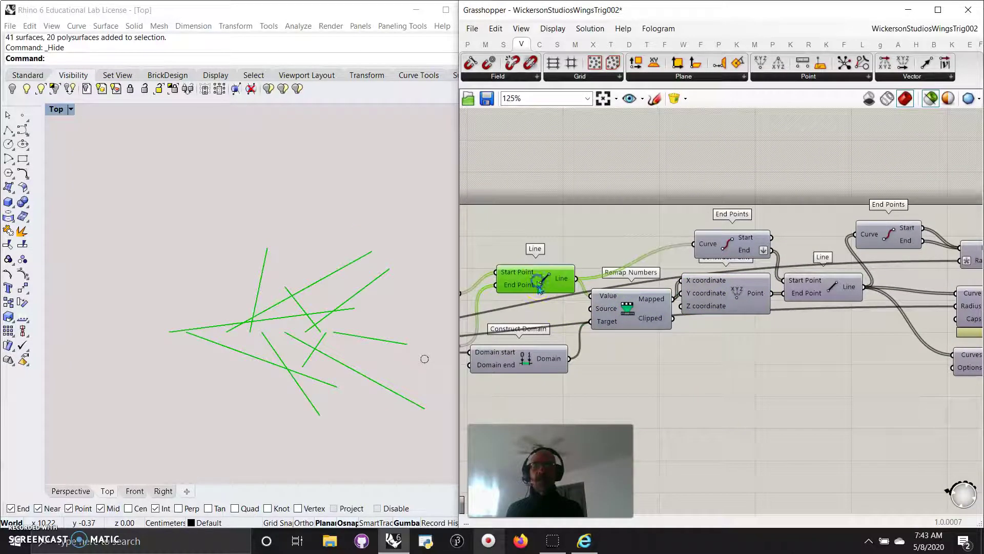
right_click_drag(598, 390, 774, 345)
left_click(703, 318)
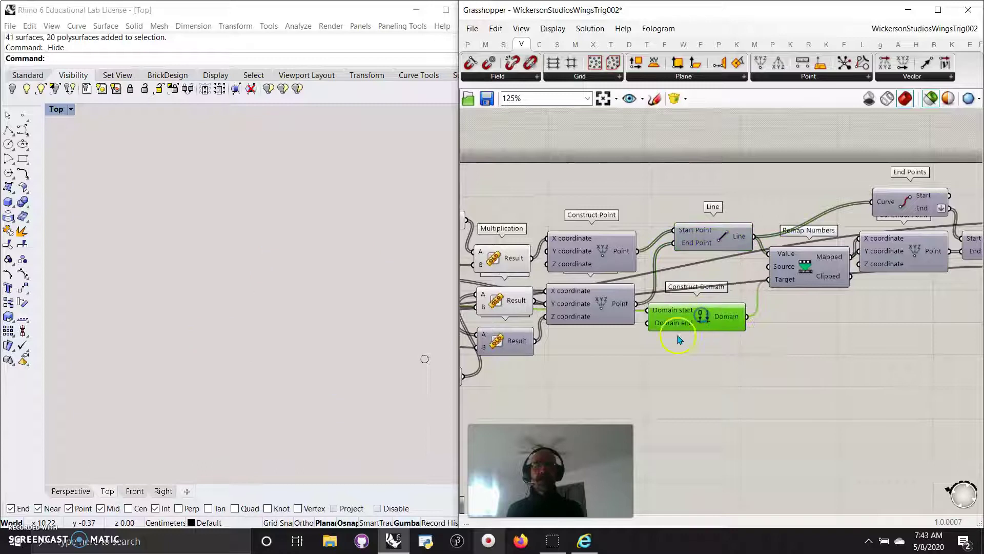
right_click_drag(643, 350, 754, 390)
left_click(656, 276)
left_click(645, 321)
left_click_drag(763, 398, 722, 232)
right_click_drag(675, 407, 806, 384)
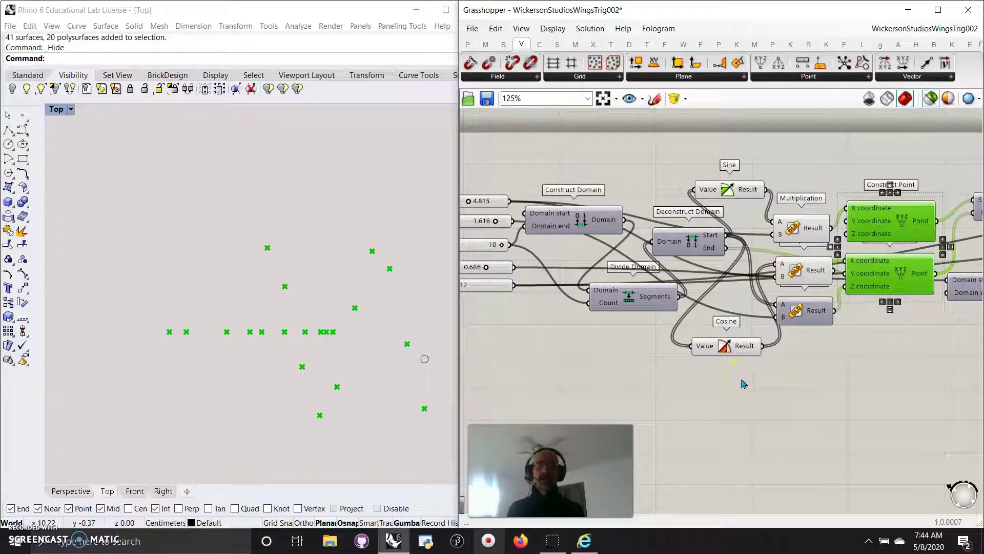
- Browse the Maths, Sets and Vector tabs and the Vector, Point, Plane, Grid and Field groups
left_click(483, 44)
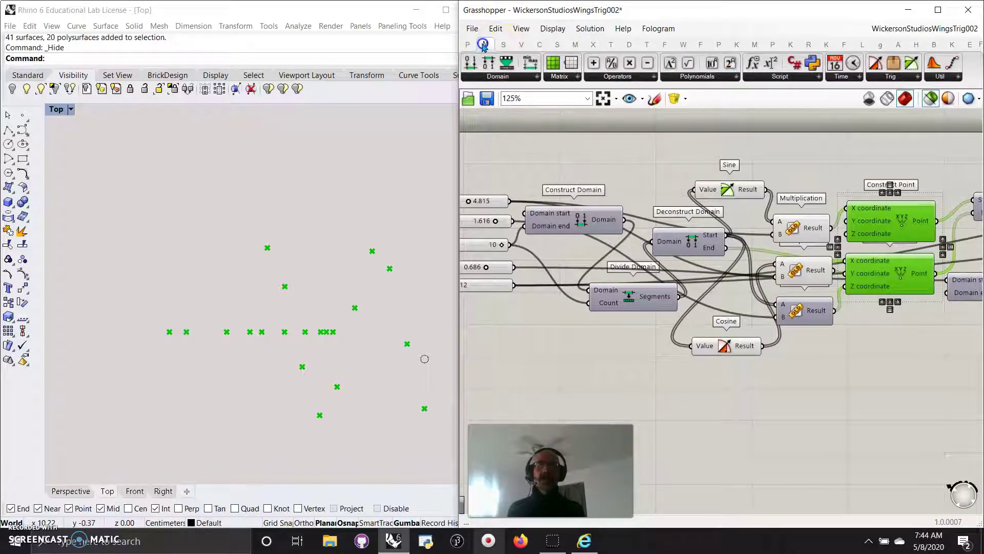
left_click(503, 45)
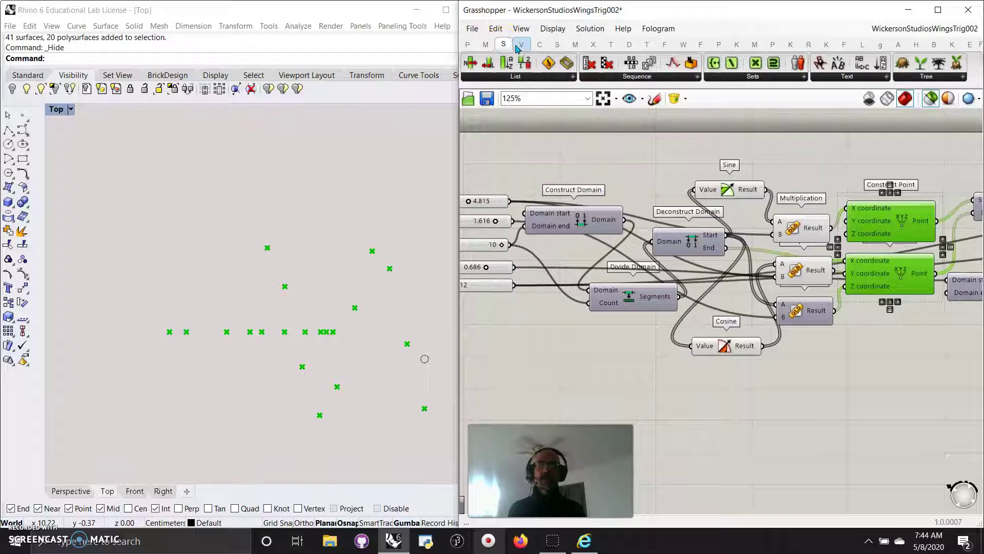
left_click(519, 45)
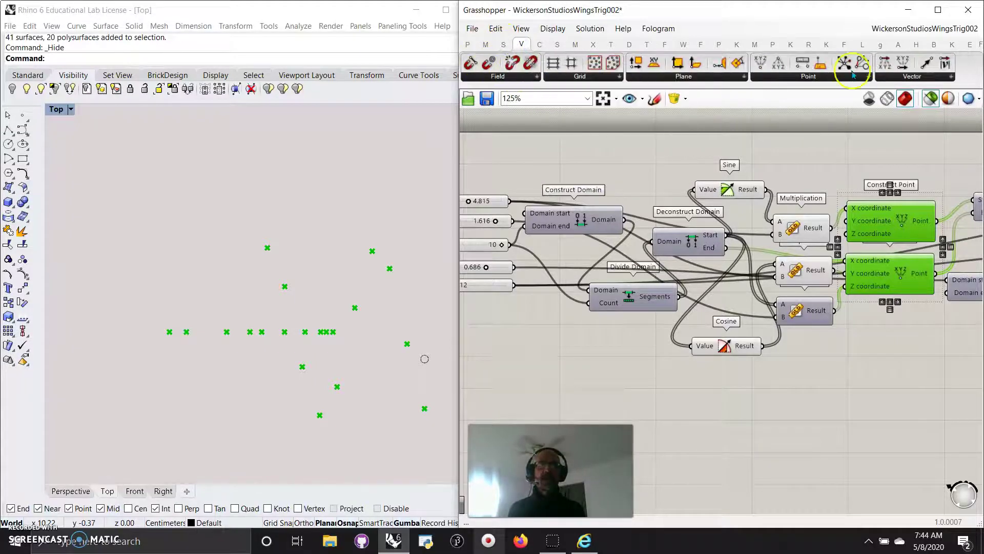
left_click(910, 75)
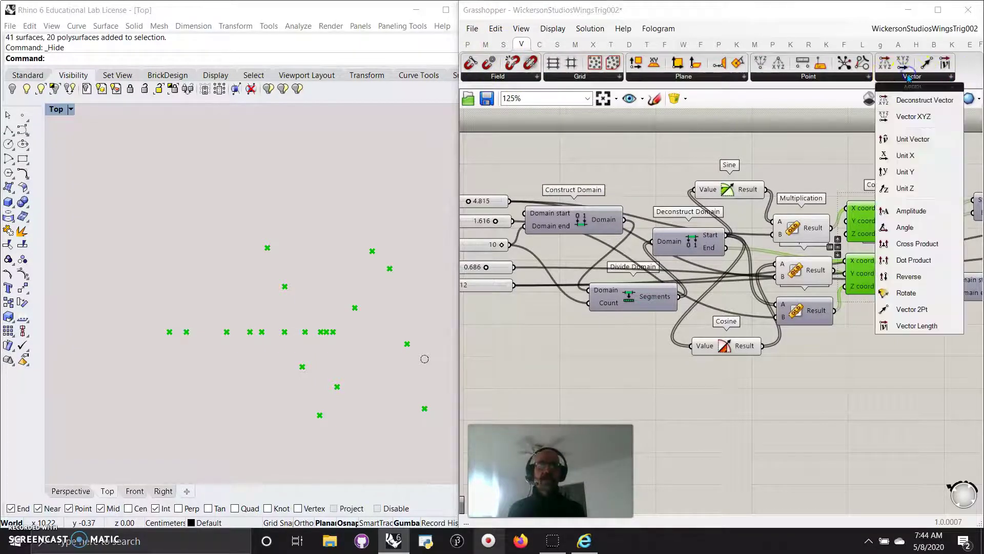
left_click(828, 76)
left_click(687, 77)
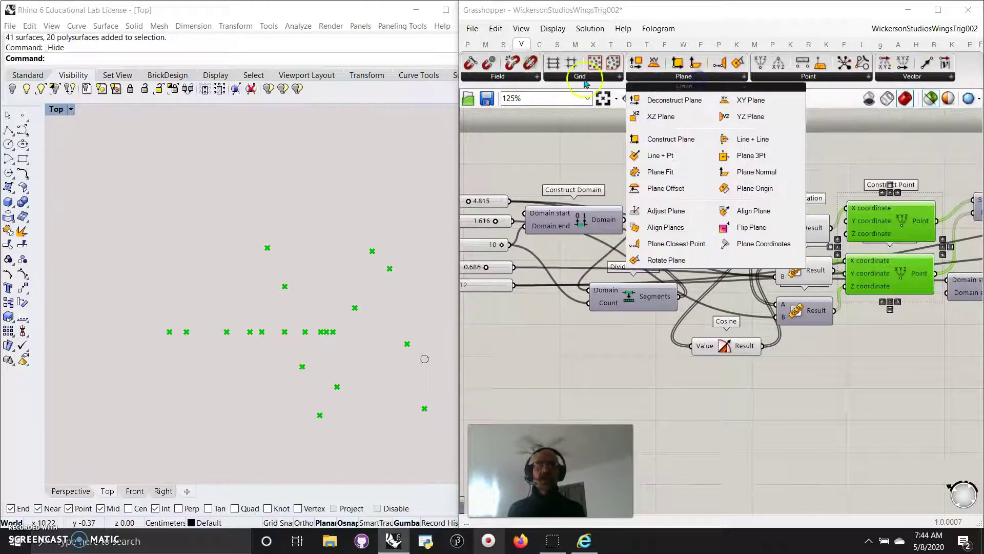
left_click(578, 77)
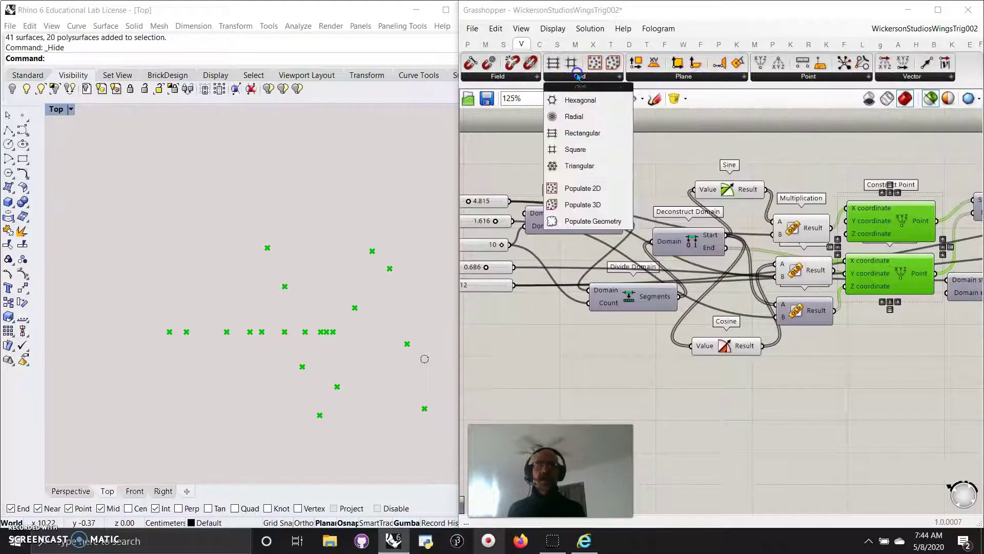
left_click(506, 78)
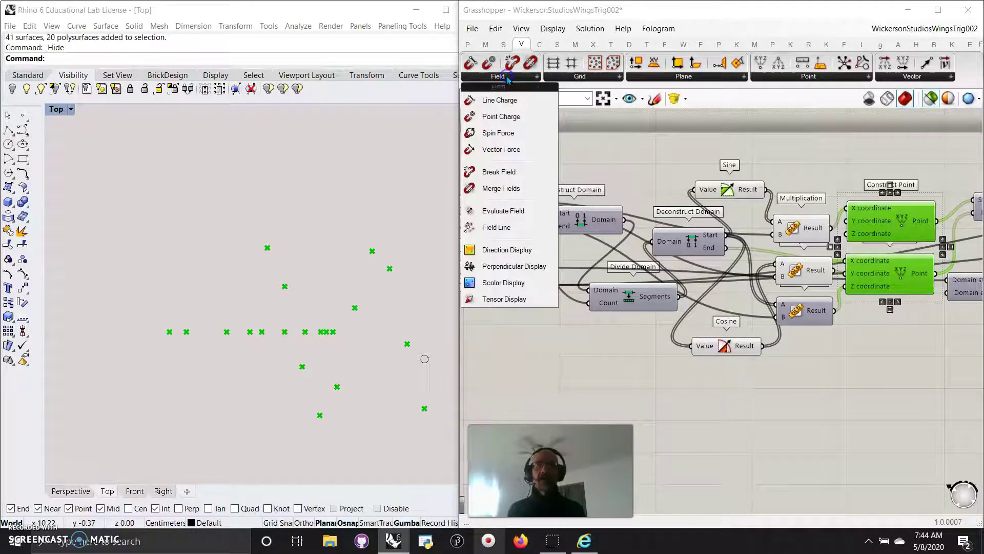
left_click(485, 44)
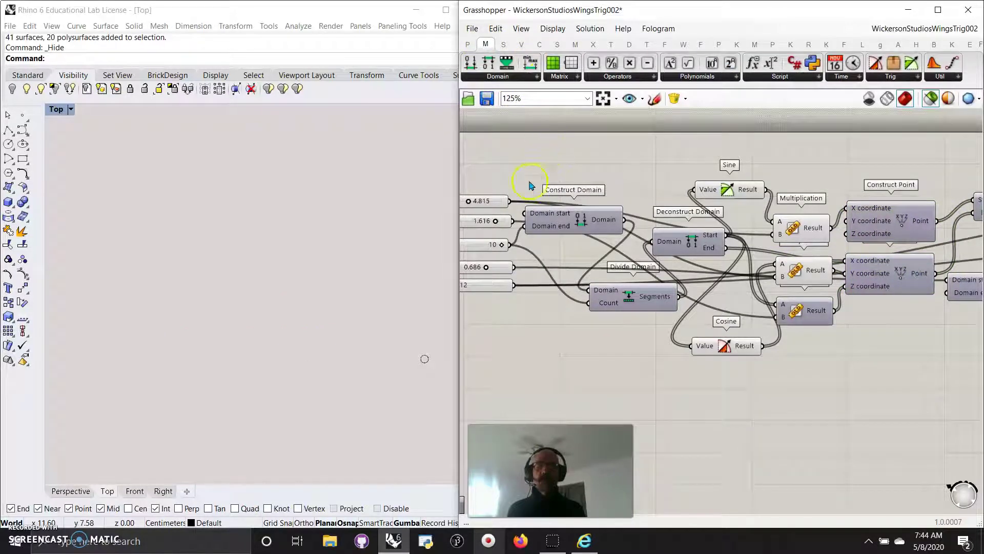
- Turn off Preview Selected Only and lower the first two sliders to 3.855 and -0.599
left_click(931, 99)
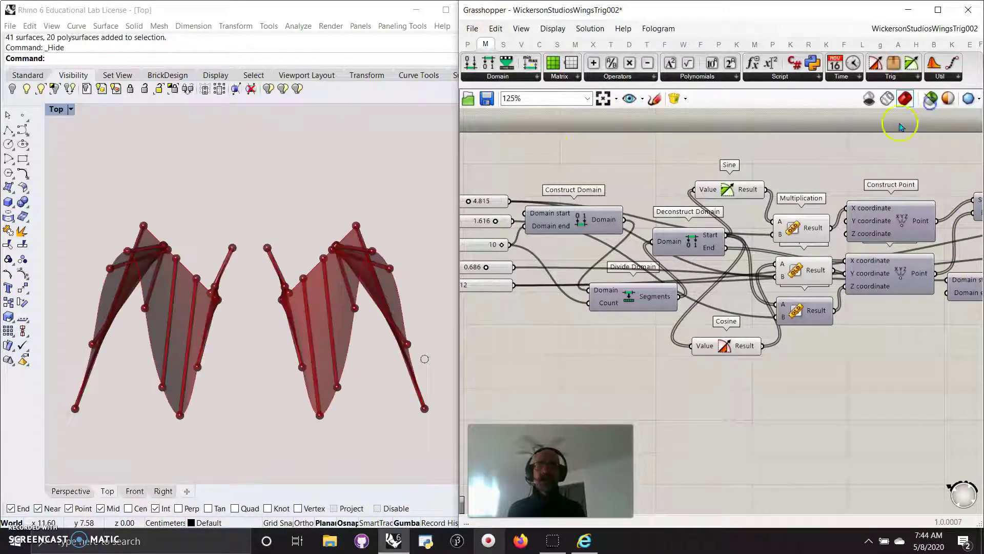
right_click_drag(625, 176, 791, 160)
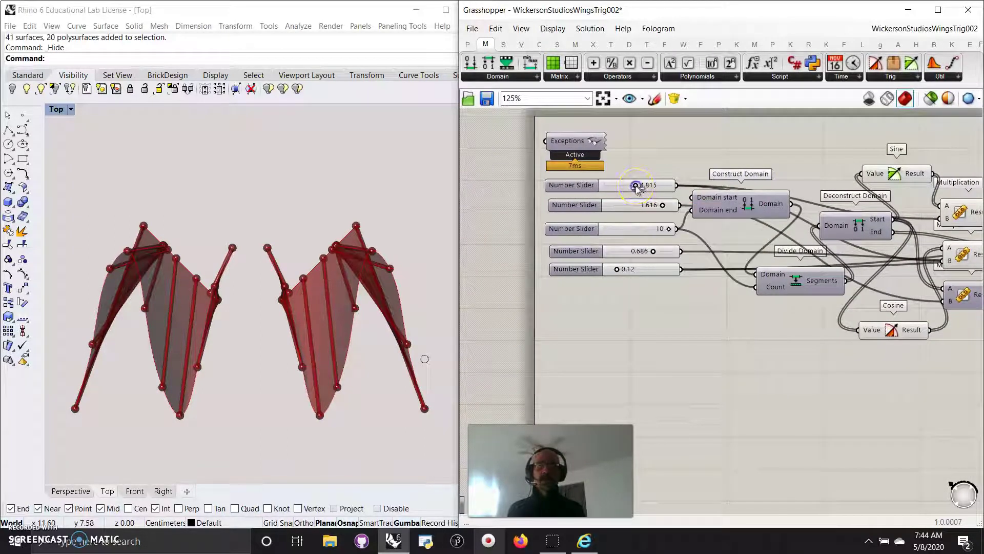
mouse_move(627, 186)
left_mouse_down()
mouse_move(652, 189)
mouse_move(615, 187)
mouse_move(631, 189)
left_mouse_up()
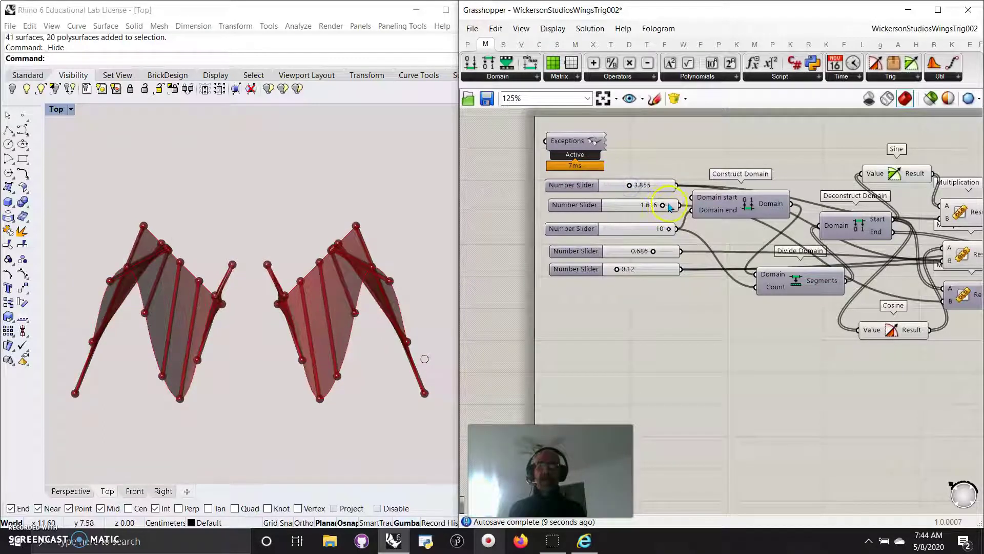
left_click_drag(663, 206, 584, 222)
- Restore the four-viewport layout, centre the wing in Right, and raise the second slider to 0.773
left_click(149, 129)
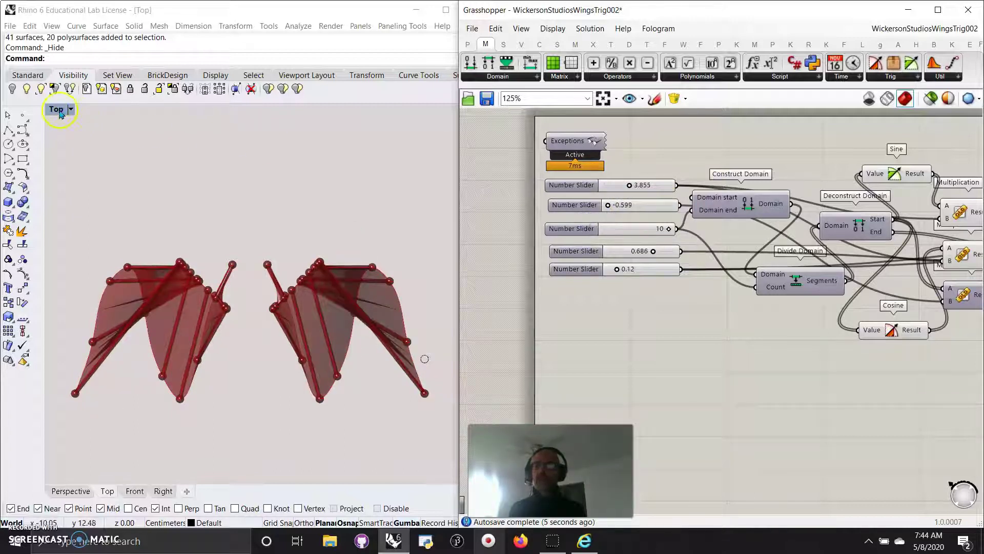
double_click(56, 110)
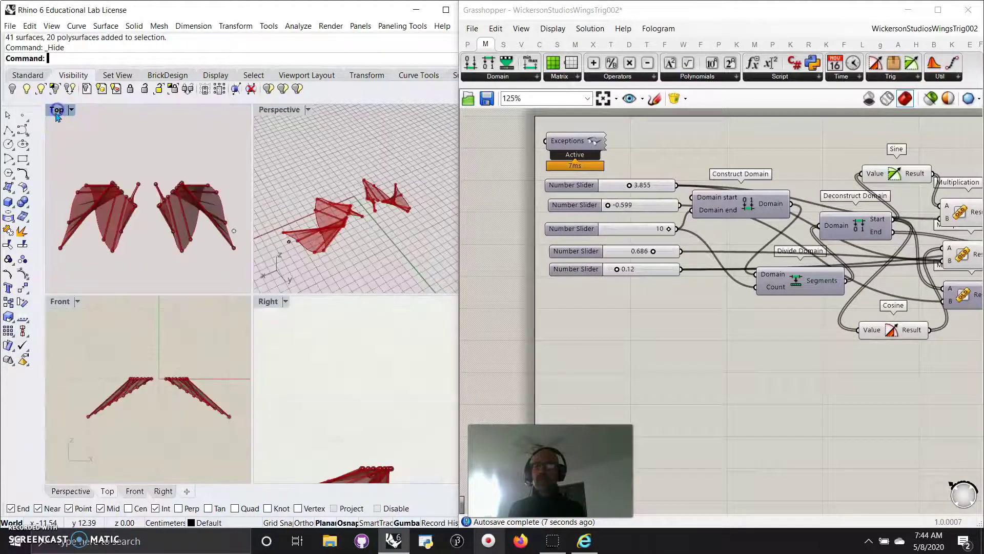
left_click(208, 213)
right_click_drag(359, 415, 363, 336)
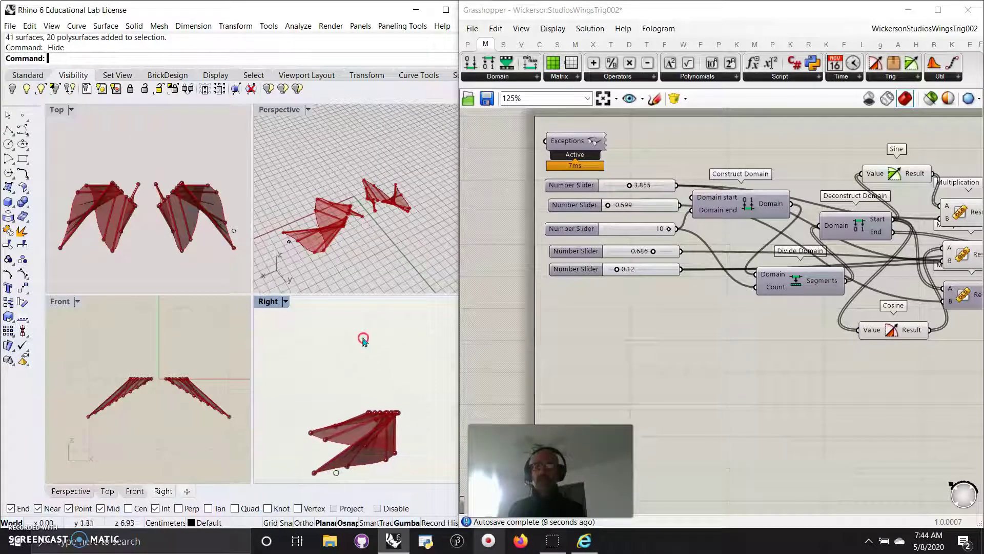
left_click(608, 205)
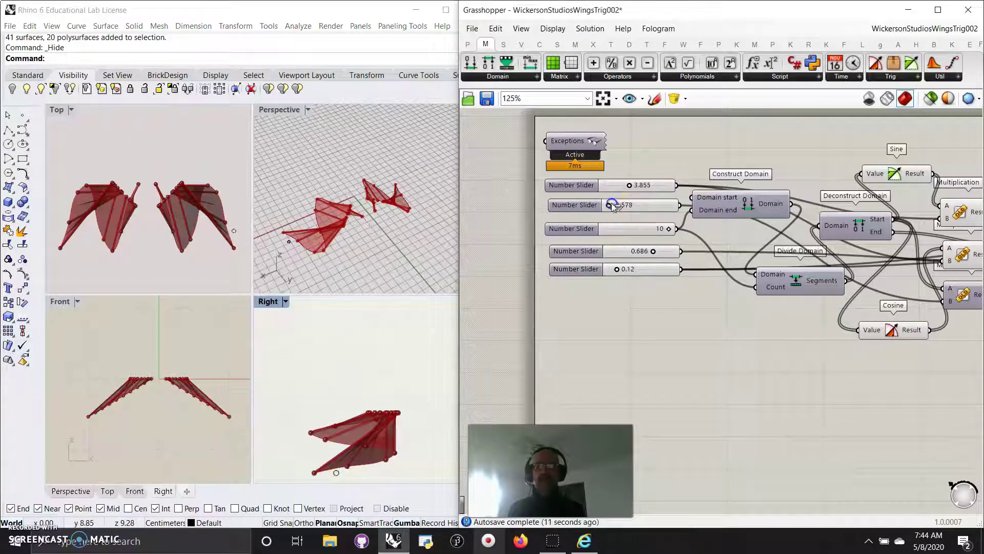
left_click_drag(612, 205, 642, 214)
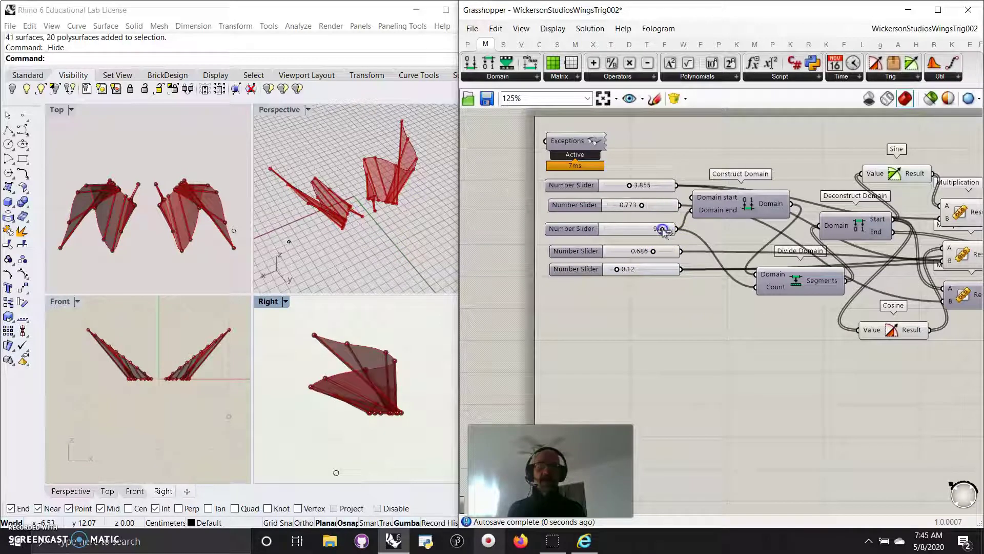
- Set the third slider to 10, the fourth to 0.622 and the fifth to 0.15
mouse_move(664, 230)
left_mouse_down()
mouse_move(654, 232)
mouse_move(677, 232)
left_mouse_up()
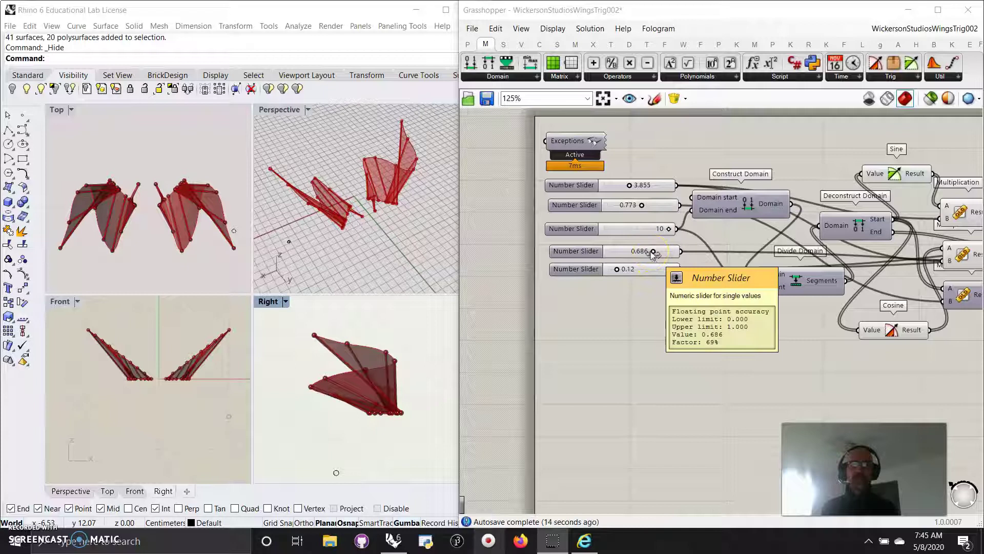
mouse_move(652, 253)
left_mouse_down()
mouse_move(626, 254)
mouse_move(658, 254)
mouse_move(649, 255)
left_mouse_up()
left_click(631, 272)
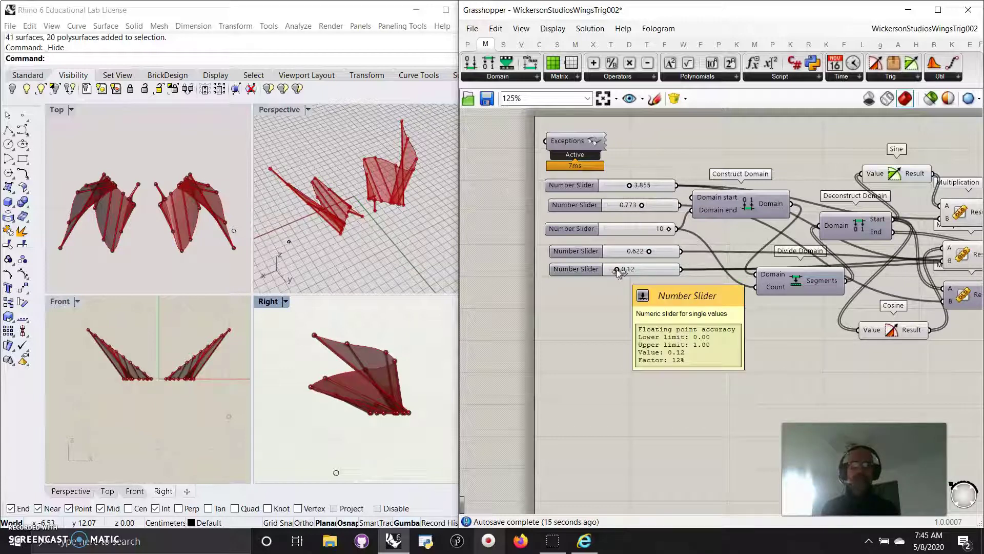
mouse_move(618, 270)
left_mouse_down()
mouse_move(634, 274)
mouse_move(620, 276)
left_mouse_up()
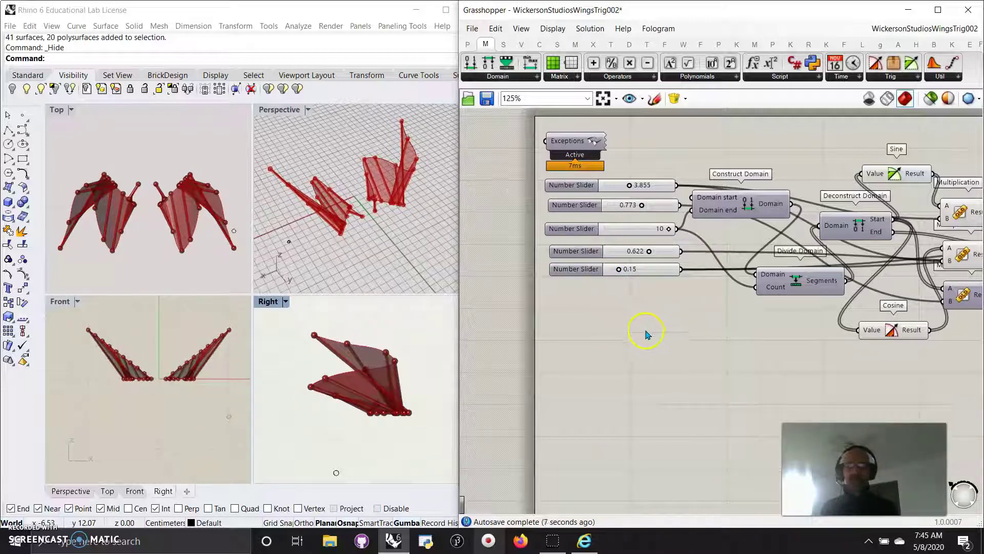
right_click_drag(800, 358, 466, 416)
right_click_drag(820, 385, 533, 410)
- Highlight the final Merge output in green to show the mirrored wing pair in every viewport
right_click_drag(831, 378, 477, 379)
left_click(826, 288)
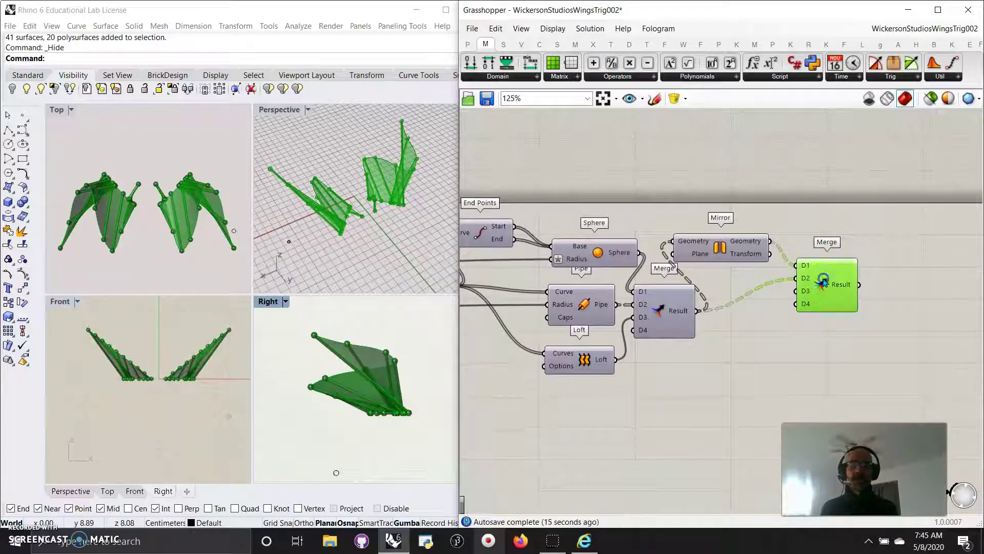